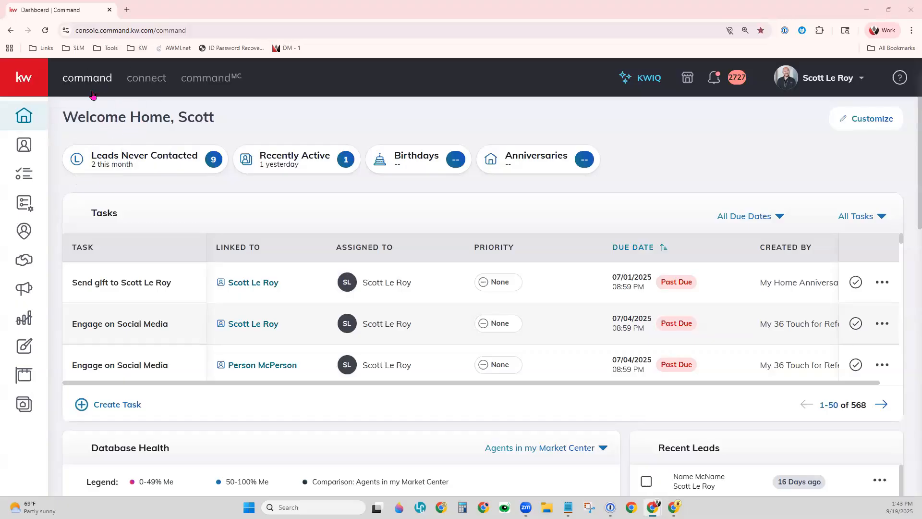
- Open the documents of the "SLM Test - Buyer" opportunity in the Active phase of the buyers pipeline
{"action": "left_click", "coordinate": [23, 262]}
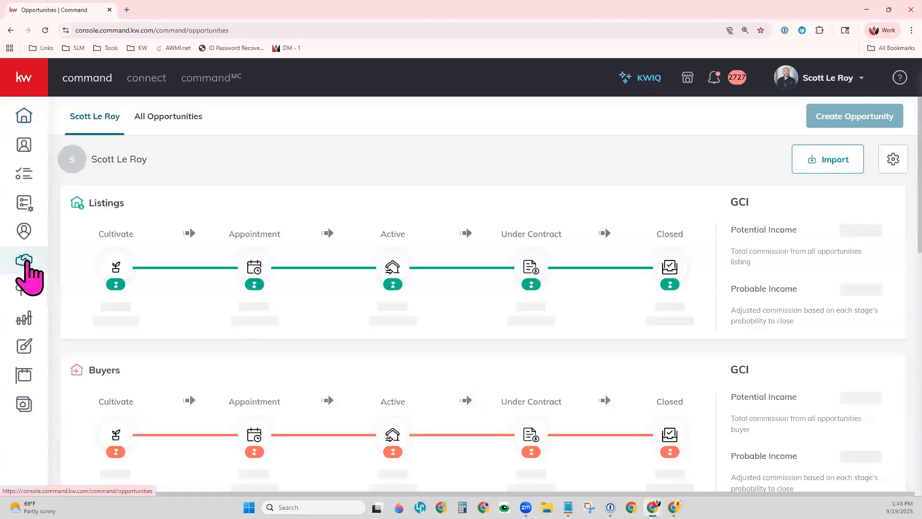
{"action": "left_click", "coordinate": [405, 426]}
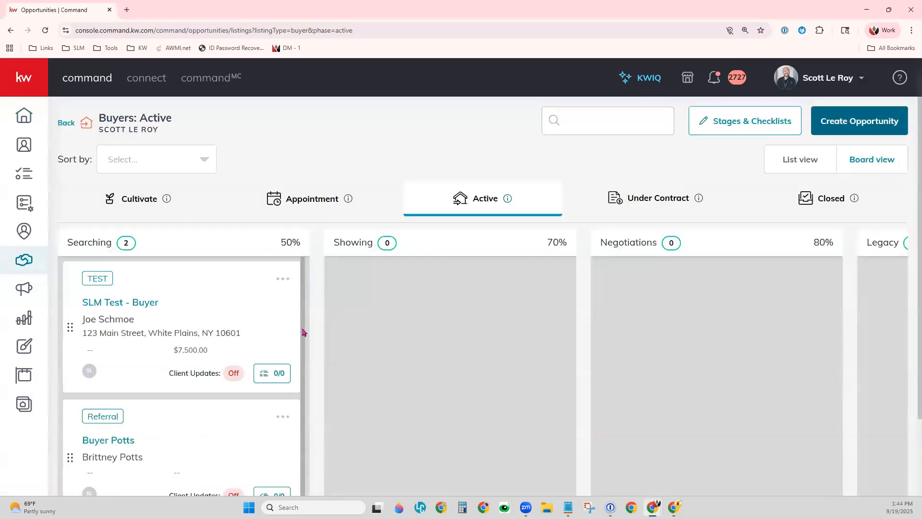
{"action": "left_click", "coordinate": [120, 306]}
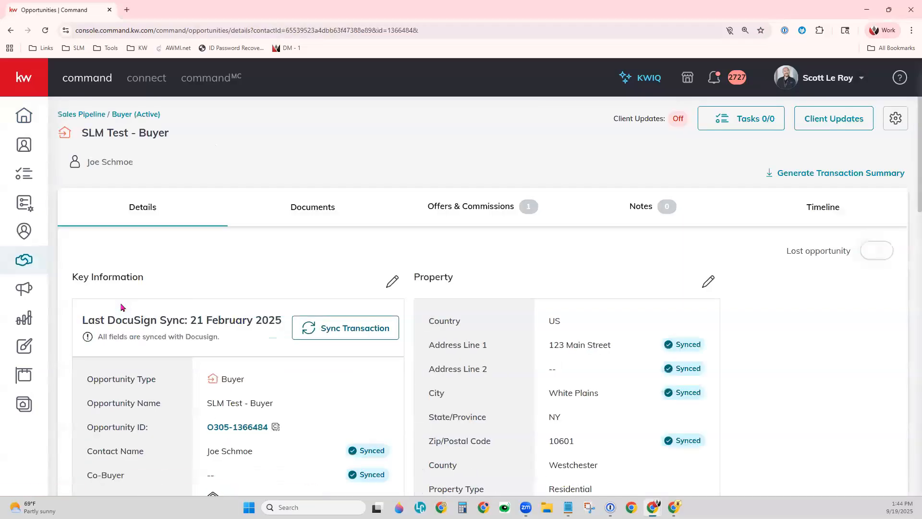
{"action": "left_click", "coordinate": [312, 218]}
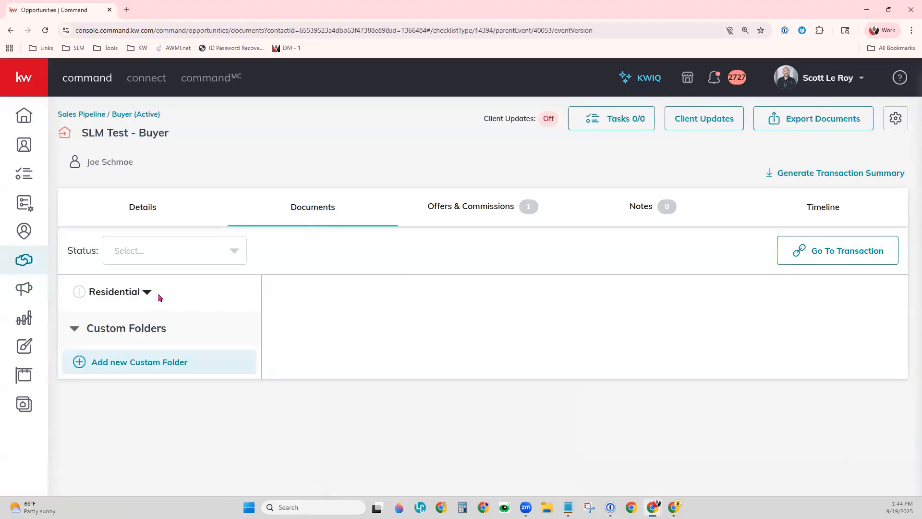
- Select the Residential checklist type for the opportunity and open its Under Contract checklist
{"action": "left_click", "coordinate": [127, 293]}
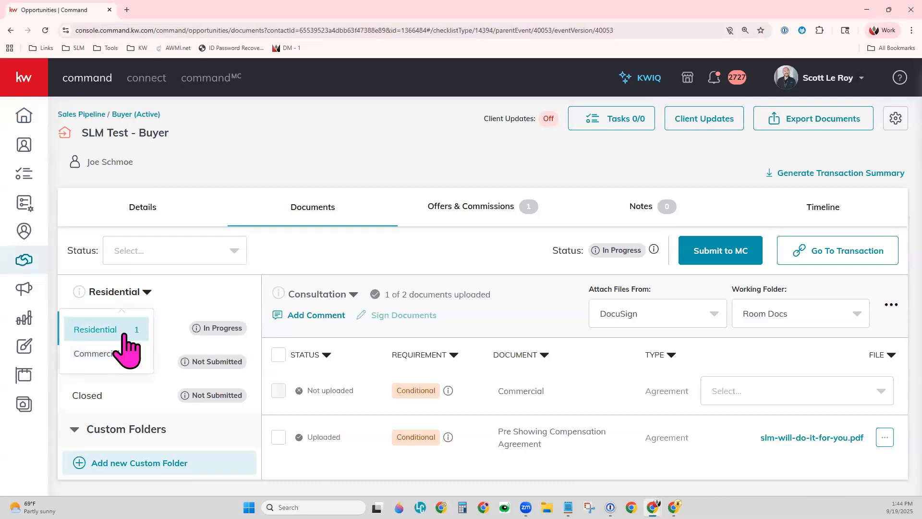
{"action": "left_click", "coordinate": [126, 336]}
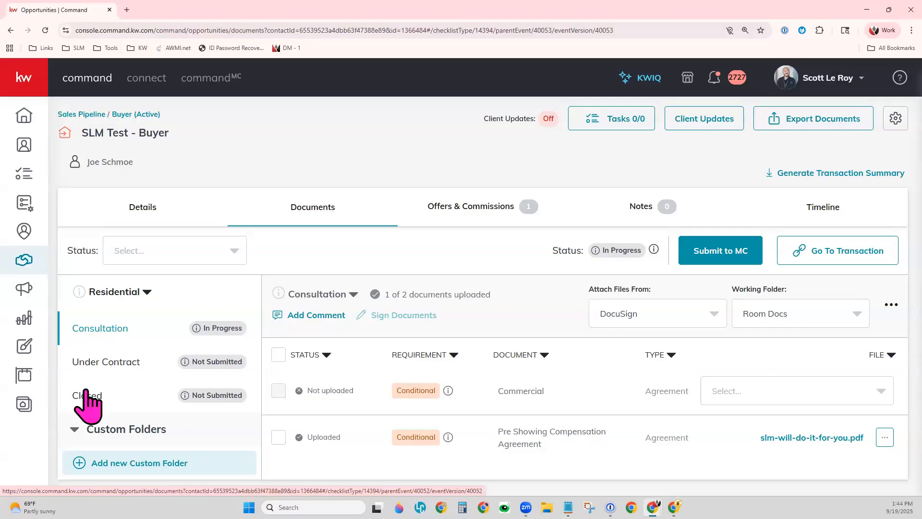
{"action": "left_click", "coordinate": [116, 365]}
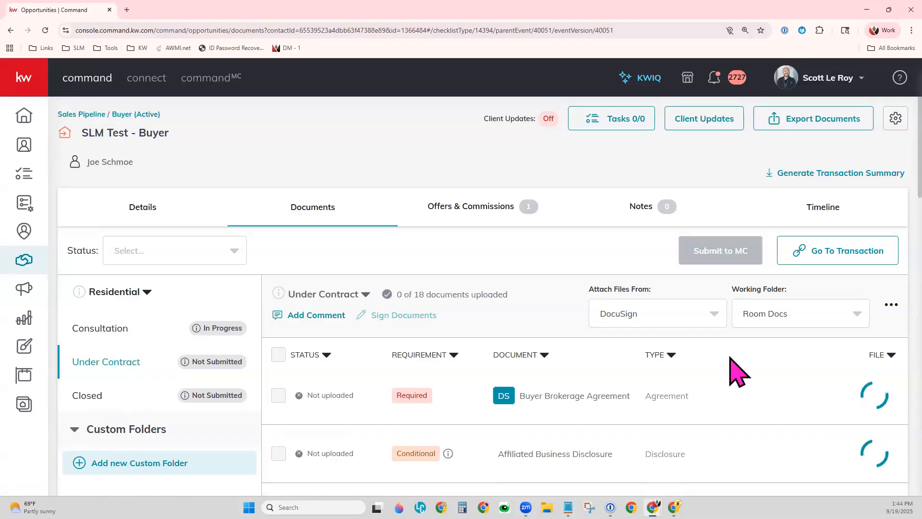
- Start Split & Attach PDF with My Computer (Manual) as the source and upload "SLM Will Do It For You" from Downloads
{"action": "left_click", "coordinate": [892, 306]}
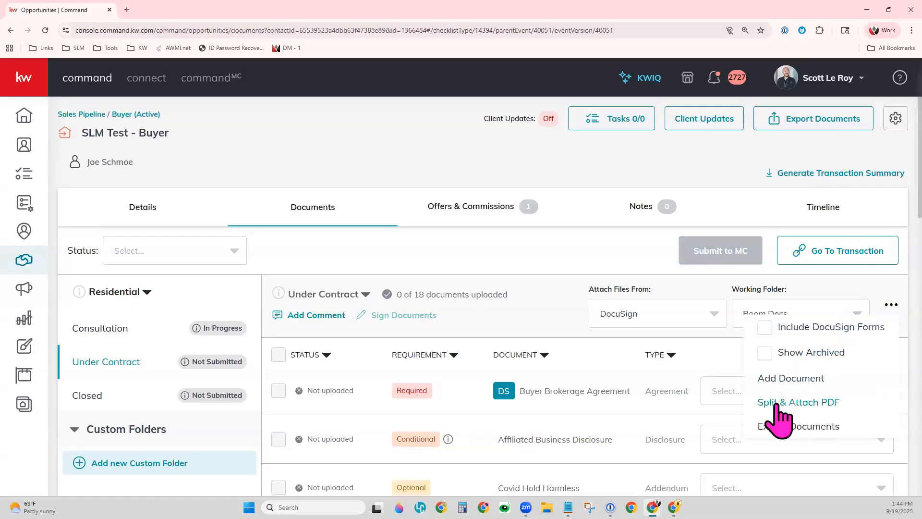
{"action": "left_click", "coordinate": [803, 405]}
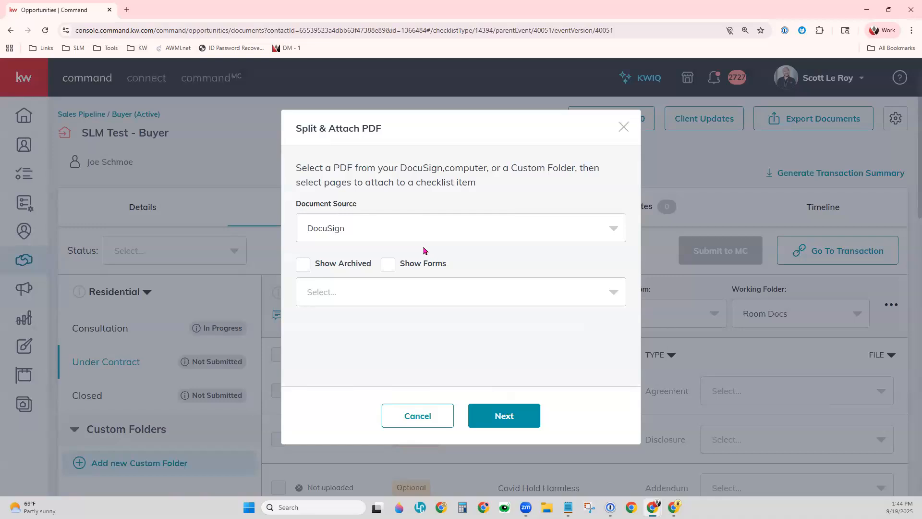
{"action": "left_click", "coordinate": [430, 234]}
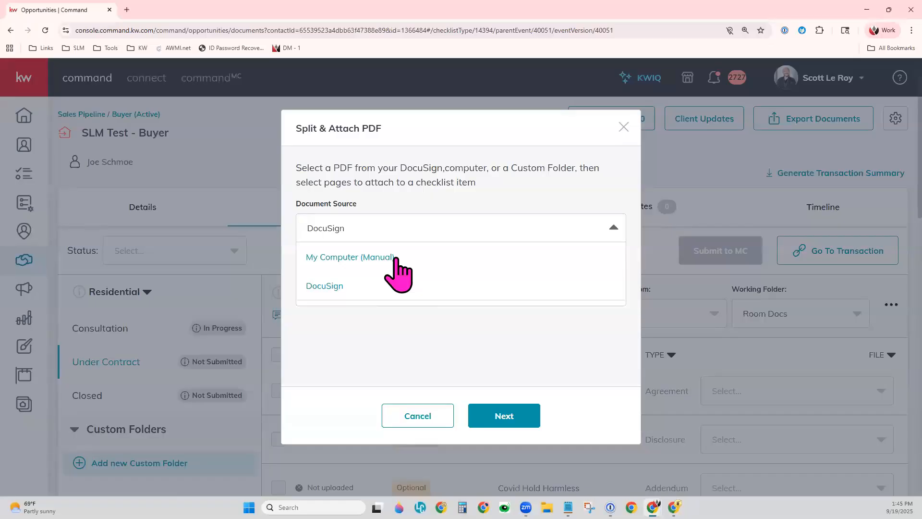
{"action": "left_click", "coordinate": [336, 258]}
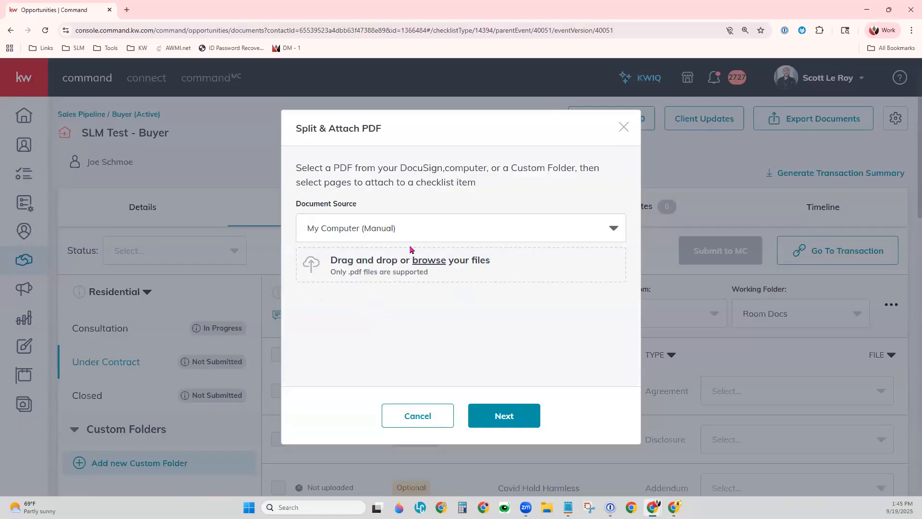
{"action": "left_click", "coordinate": [443, 260]}
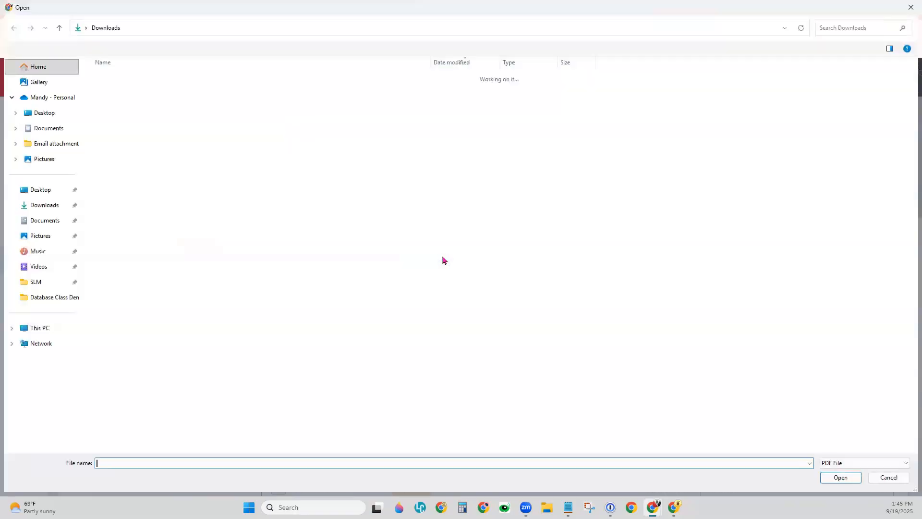
{"action": "left_click", "coordinate": [132, 186]}
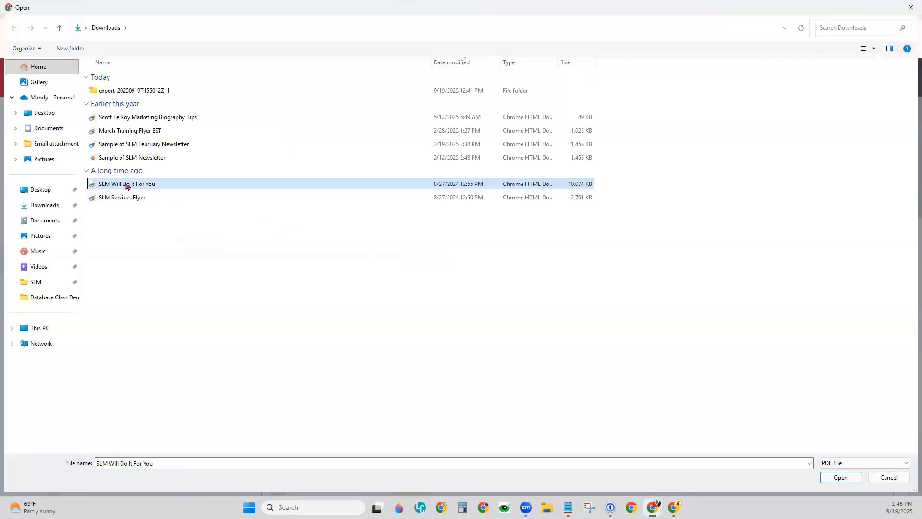
{"action": "double_click", "coordinate": [135, 187]}
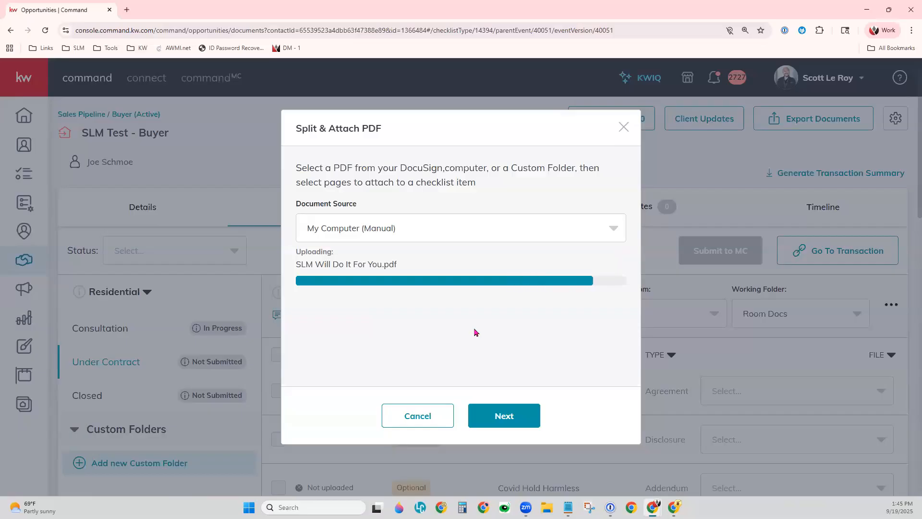
{"action": "left_click", "coordinate": [511, 426]}
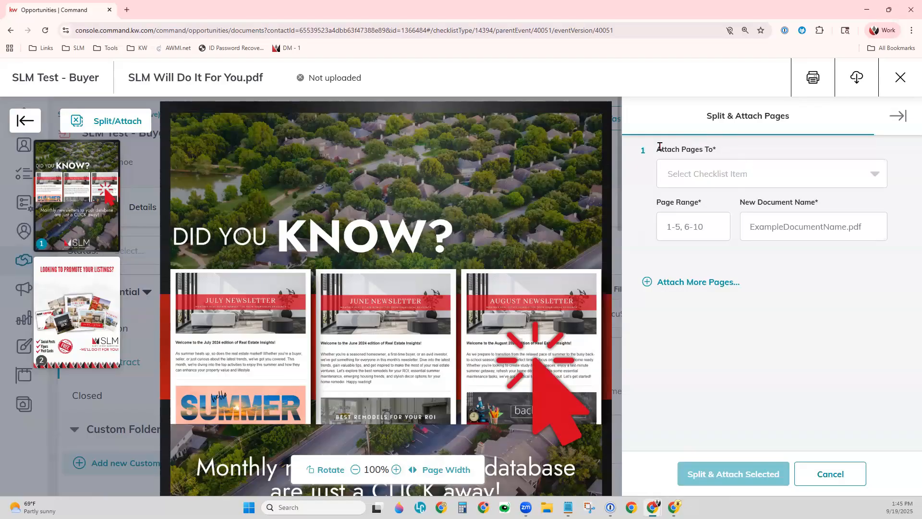
- Assign page 1 to the Purchase & Sale Agreement checklist item with the new document name "Purchase and Sale 1"
{"action": "left_click", "coordinate": [728, 176]}
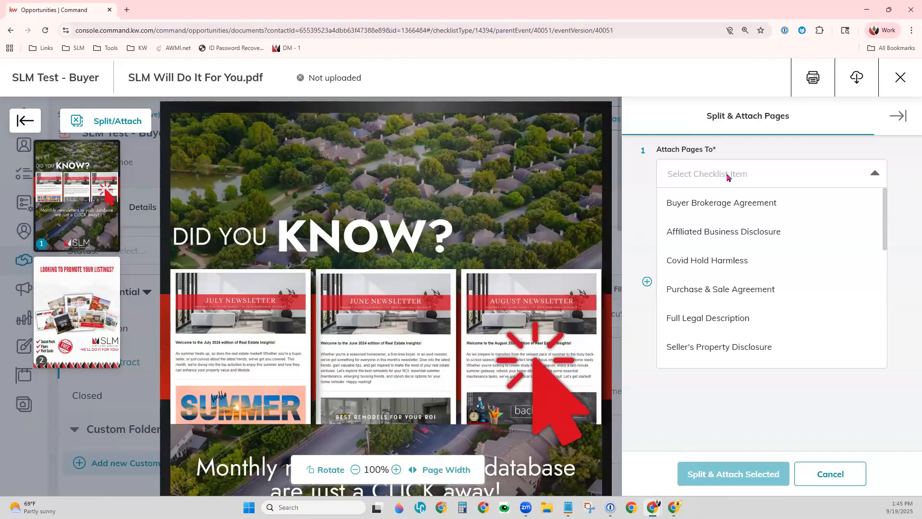
{"action": "left_click", "coordinate": [711, 294]}
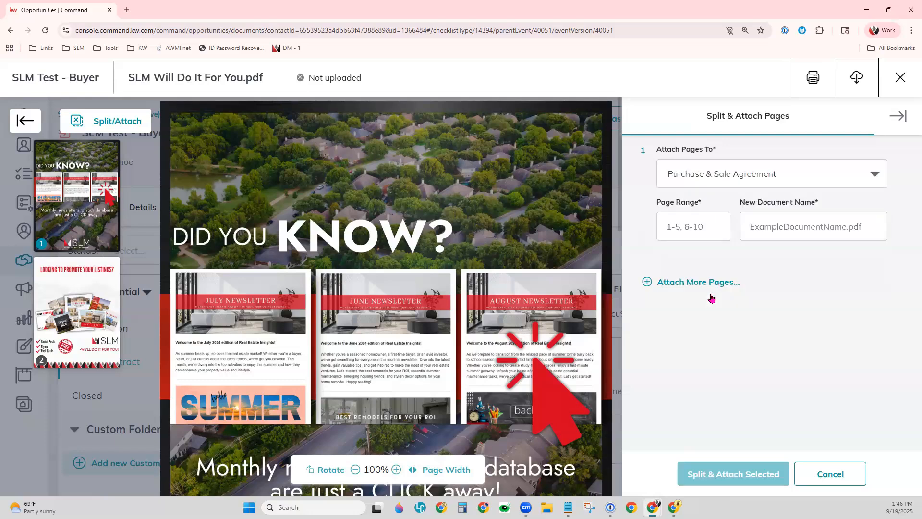
{"action": "left_click", "coordinate": [708, 227]}
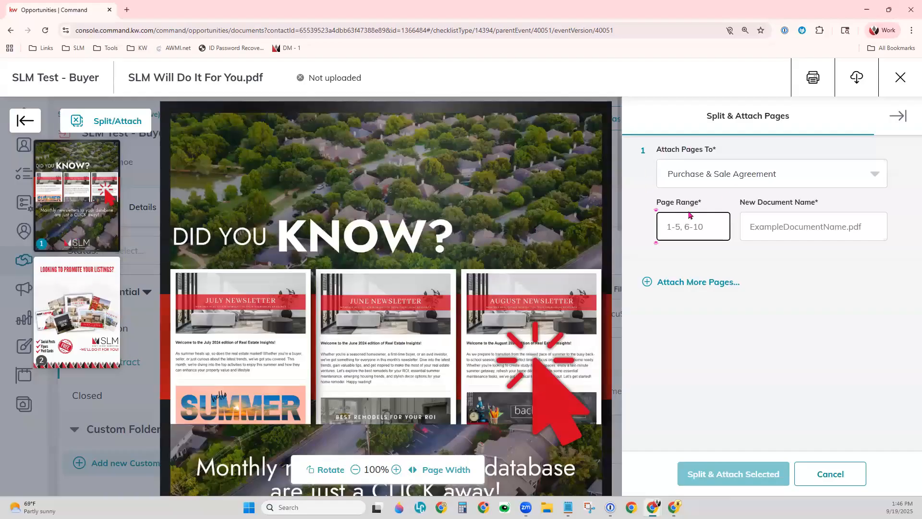
{"action": "type", "text": "1"}
{"action": "left_click", "coordinate": [830, 229]}
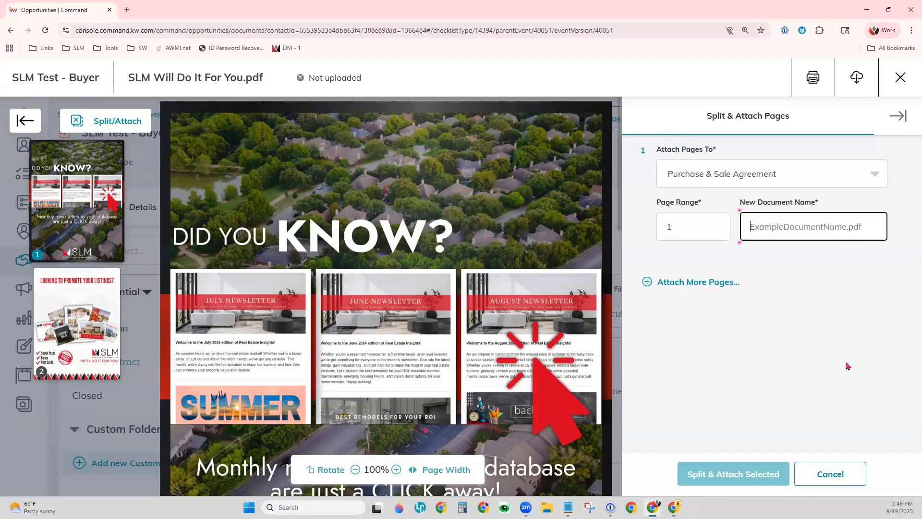
{"action": "type", "text": "Purchase and Sales"}
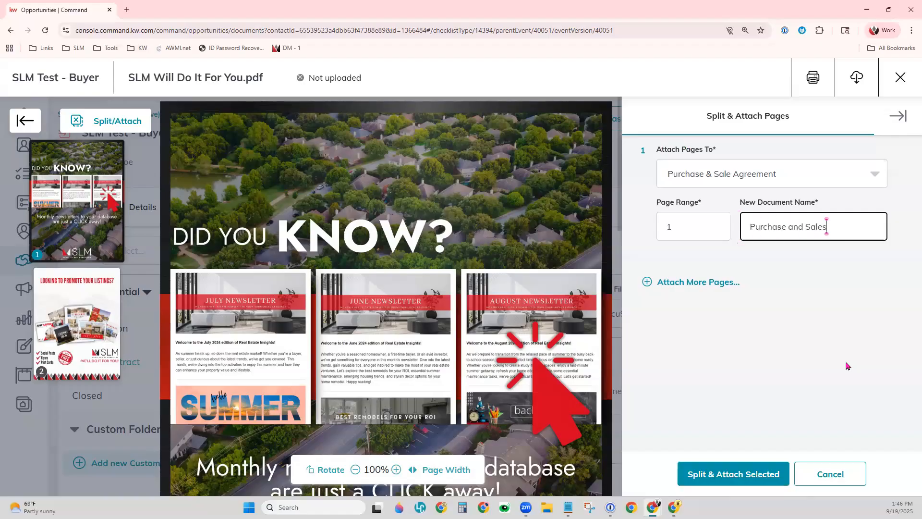
{"action": "key", "text": "BackSpace"}
{"action": "type", "text": "1"}
{"action": "left_click", "coordinate": [813, 273]}
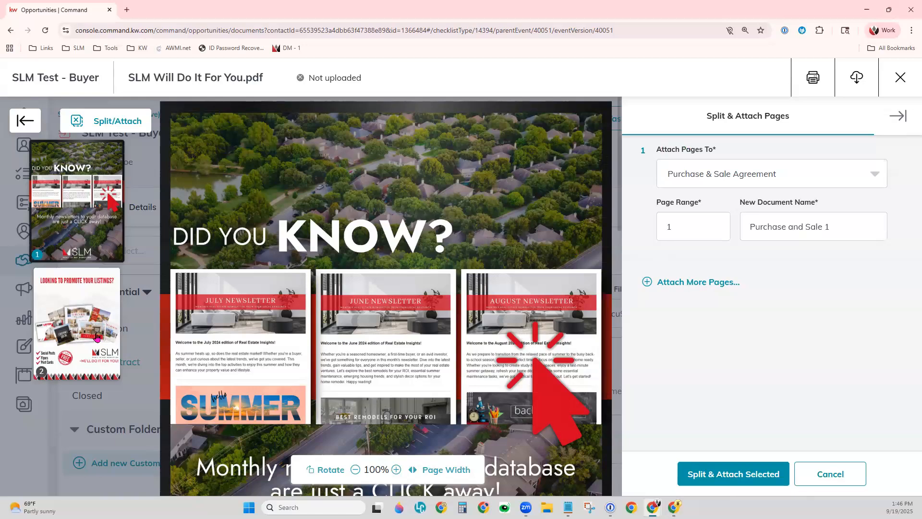
- Add a second assignment of page 2 to Lead Based Paint Exhibit, named "Lead Based Paint Signed", and remove that assignment
{"action": "left_click", "coordinate": [692, 287]}
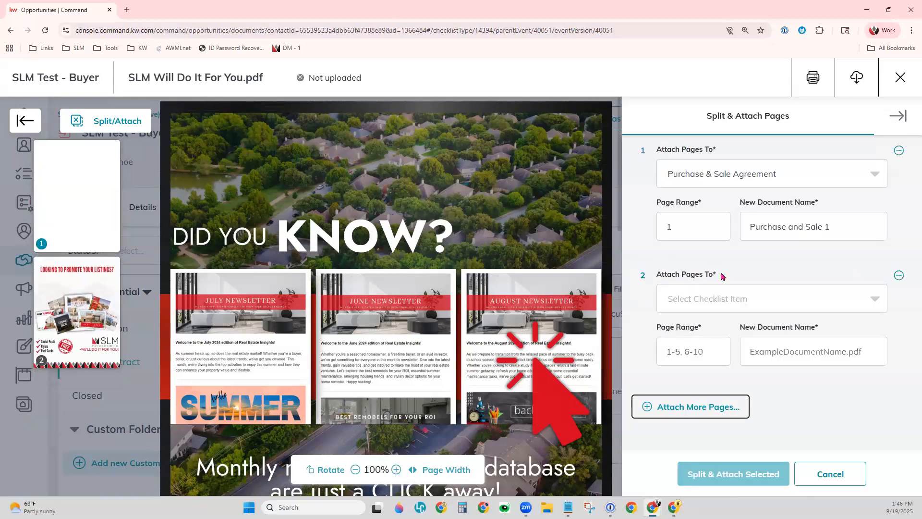
{"action": "left_click", "coordinate": [722, 300]}
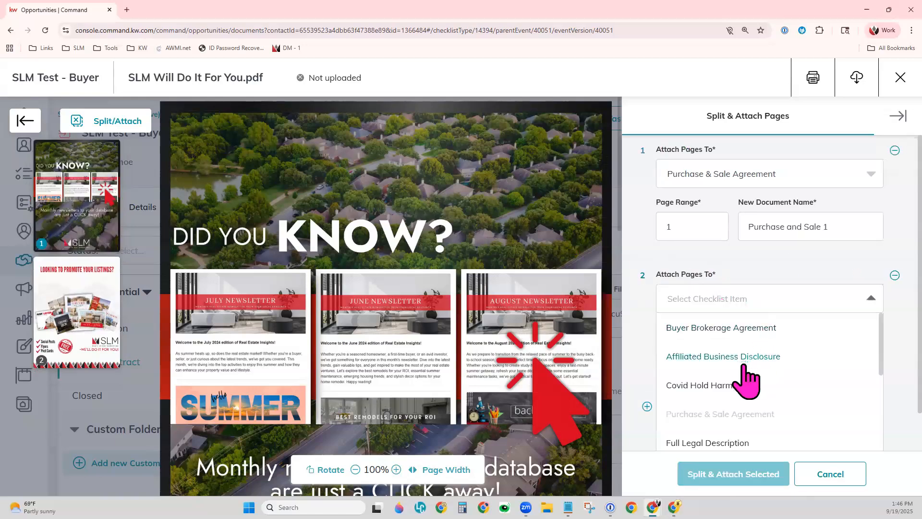
{"action": "scroll", "coordinate": [766, 404], "scroll_direction": "down", "scroll_amount": 2}
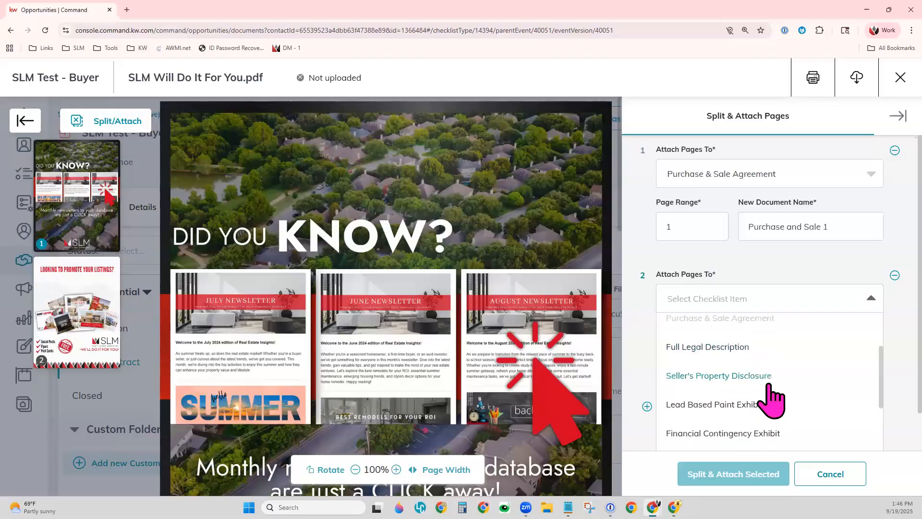
{"action": "scroll", "coordinate": [770, 398], "scroll_direction": "down", "scroll_amount": 2}
{"action": "scroll", "coordinate": [772, 386], "scroll_direction": "up", "scroll_amount": 1}
{"action": "left_click", "coordinate": [737, 357]}
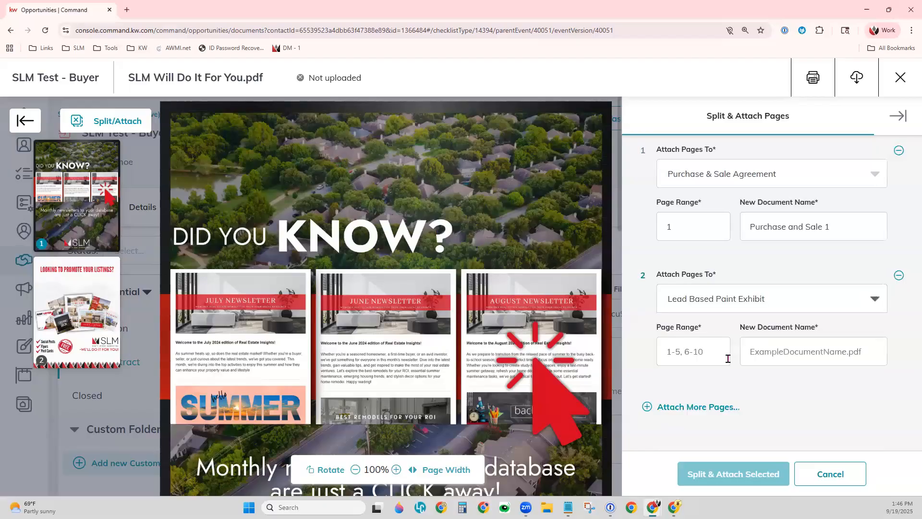
{"action": "key", "text": "Tab"}
{"action": "type", "text": "2"}
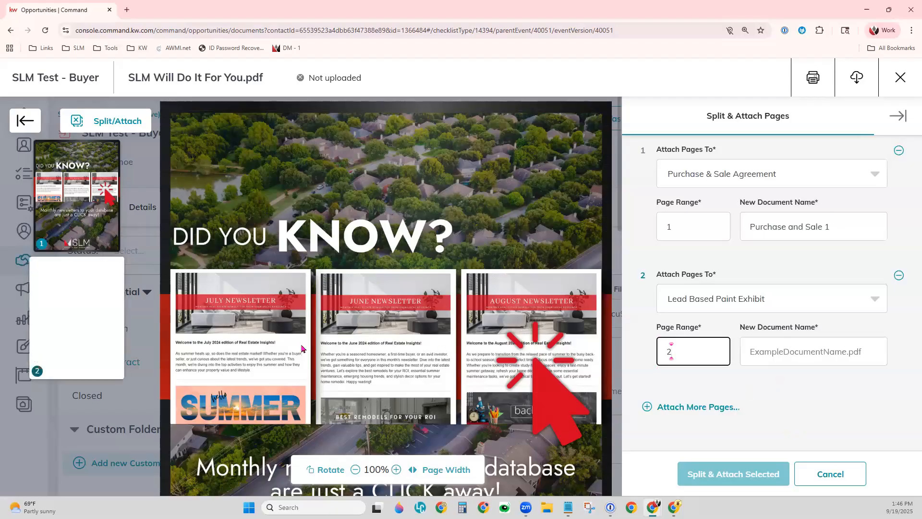
{"action": "left_click", "coordinate": [797, 353]}
{"action": "type", "text": "Lea"}
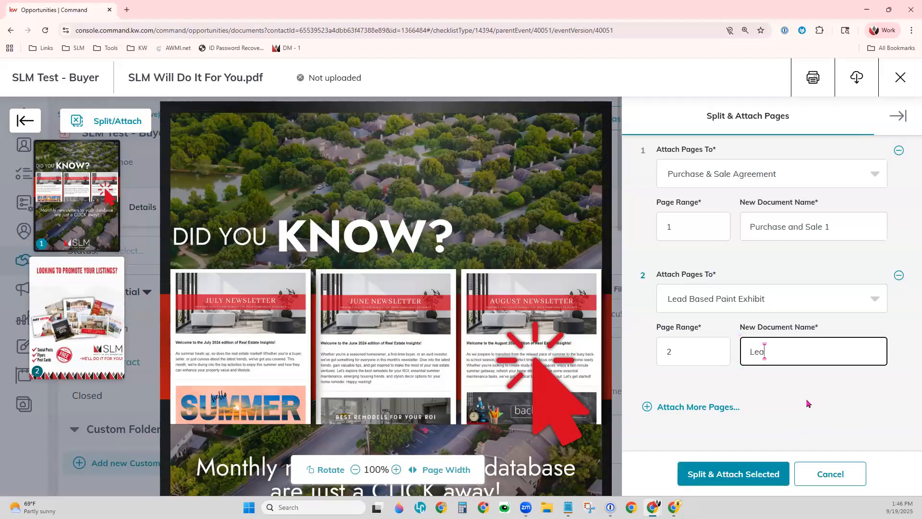
{"action": "type", "text": "d Based Paint Signed"}
{"action": "left_click", "coordinate": [809, 403]}
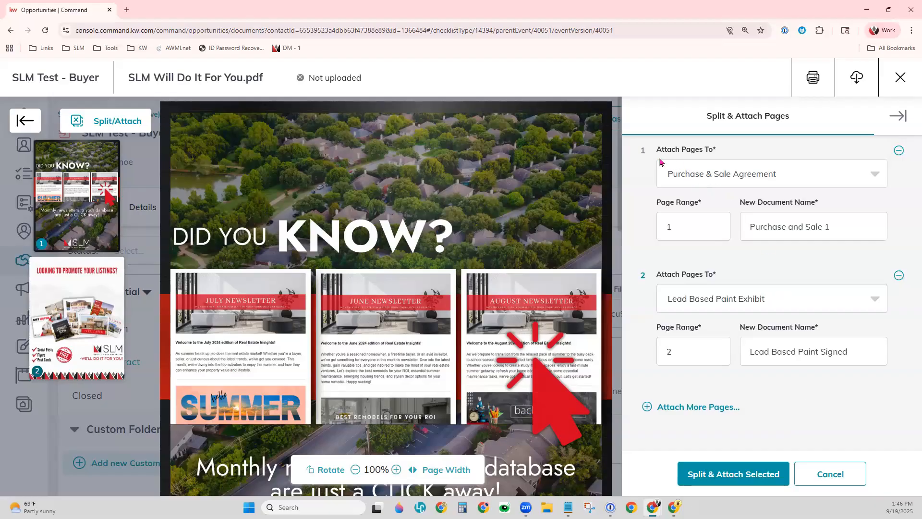
{"action": "left_click", "coordinate": [899, 276]}
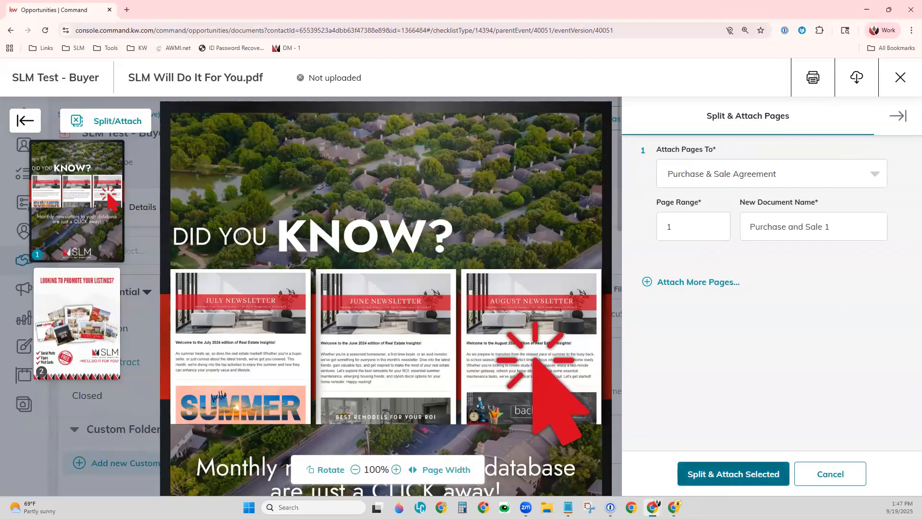
- Split and attach the page assigned to the Purchase & Sale Agreement
{"action": "left_click", "coordinate": [718, 483]}
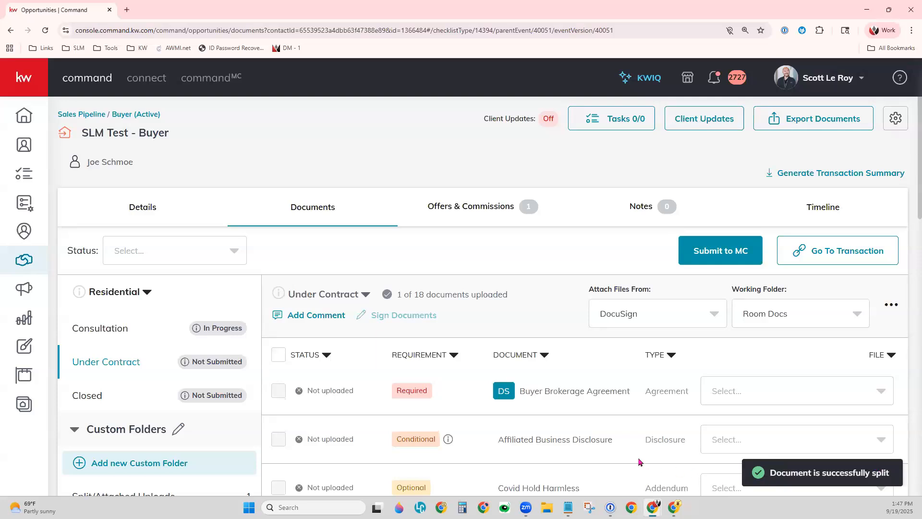
- Check the file attached to the Purchase & Sale Agreement item and open the Split/Attached Uploads custom folder
{"action": "scroll", "coordinate": [633, 408], "scroll_direction": "down", "scroll_amount": 4}
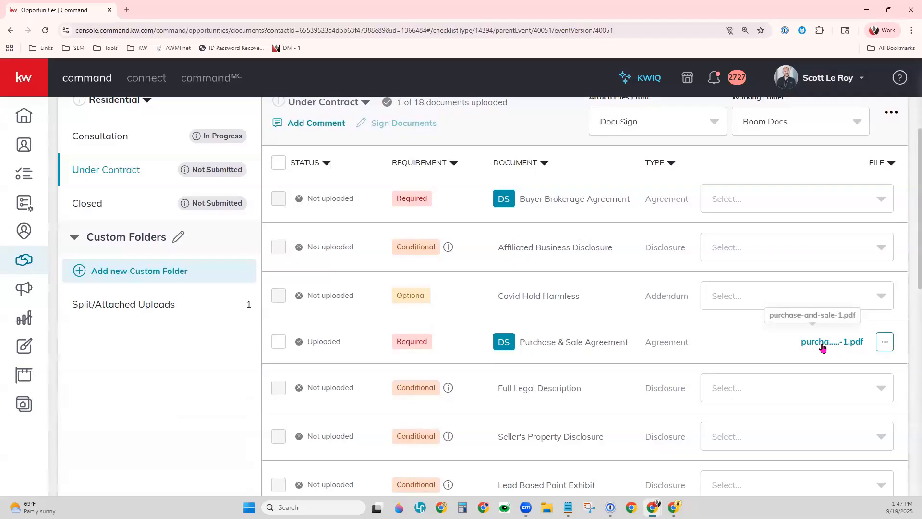
{"action": "left_click_drag", "start_coordinate": [519, 347], "coordinate": [638, 360]}
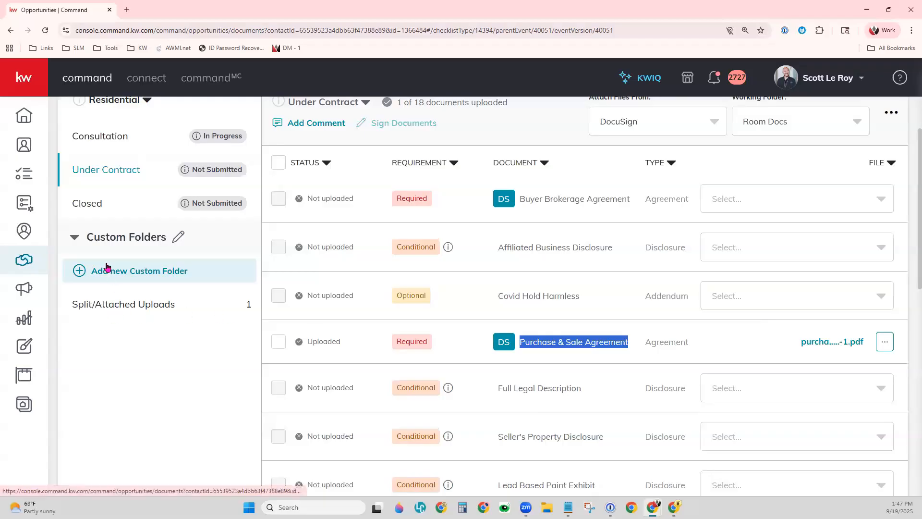
{"action": "scroll", "coordinate": [194, 423], "scroll_direction": "up", "scroll_amount": 3}
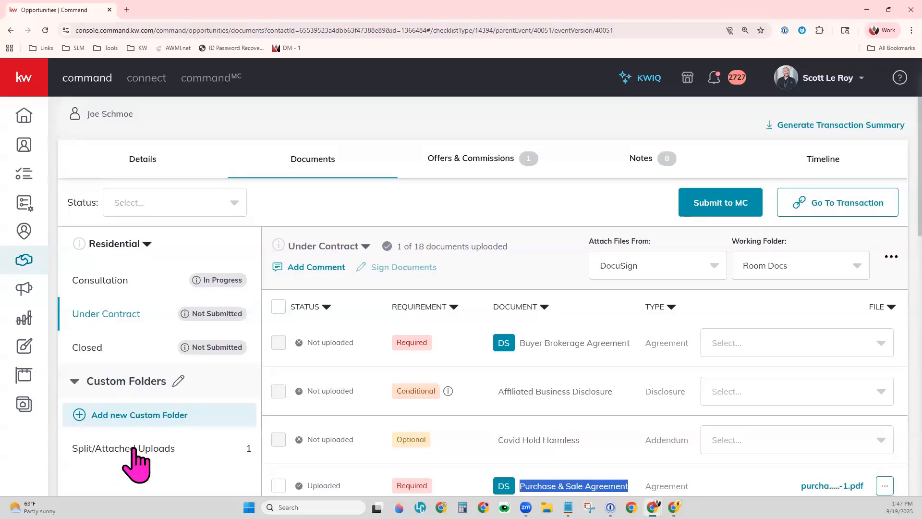
{"action": "left_click", "coordinate": [80, 456]}
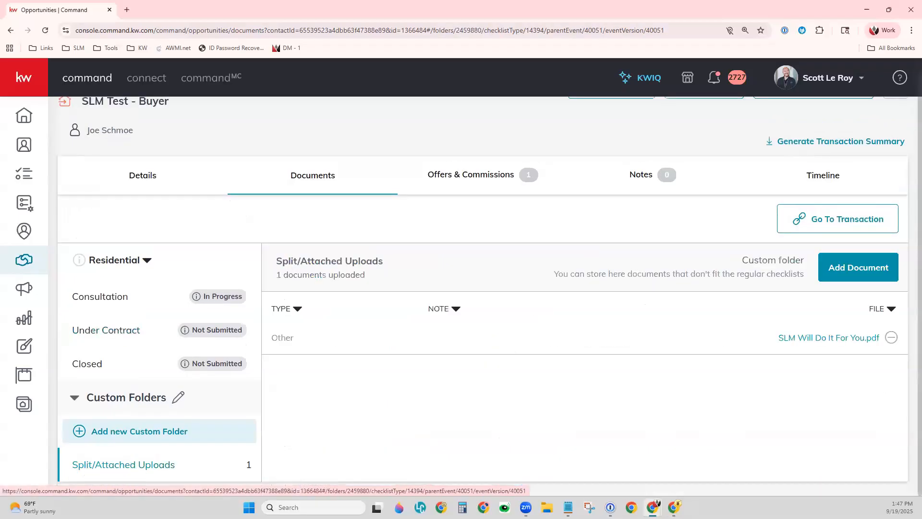